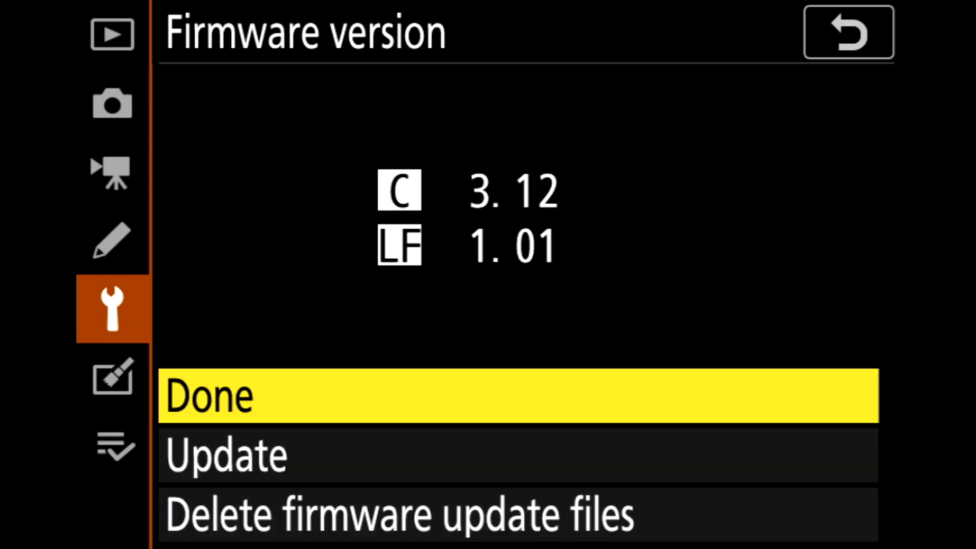
{"action": "key", "text": "Down"}
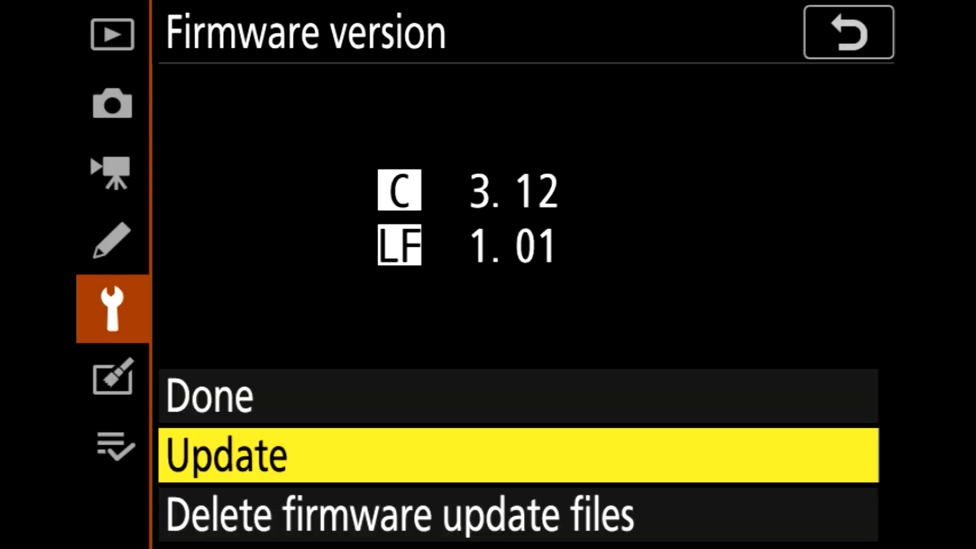
Start the Nikon Z6 firmware update from 3.12 to 3.20 and confirm with Yes.
{"action": "key", "text": "Return"}
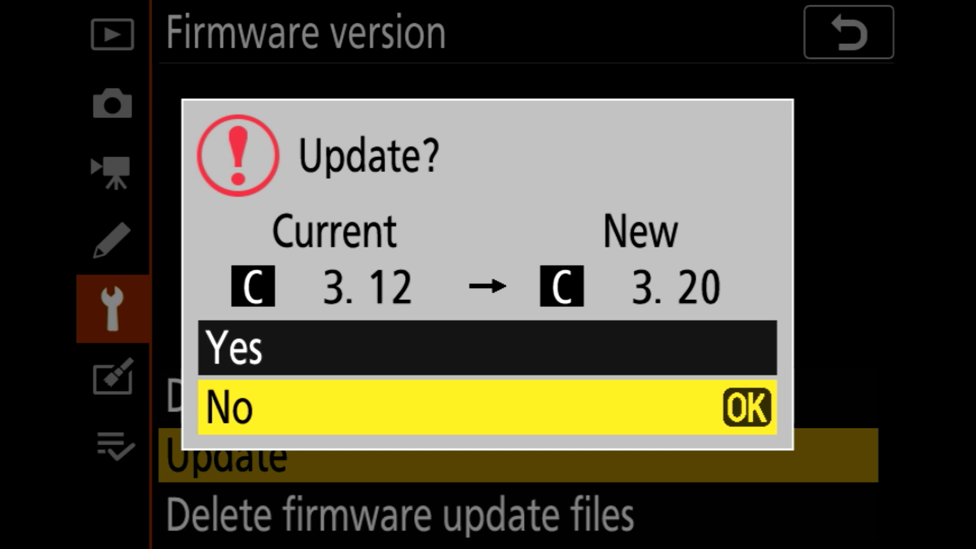
{"action": "key", "text": "Up"}
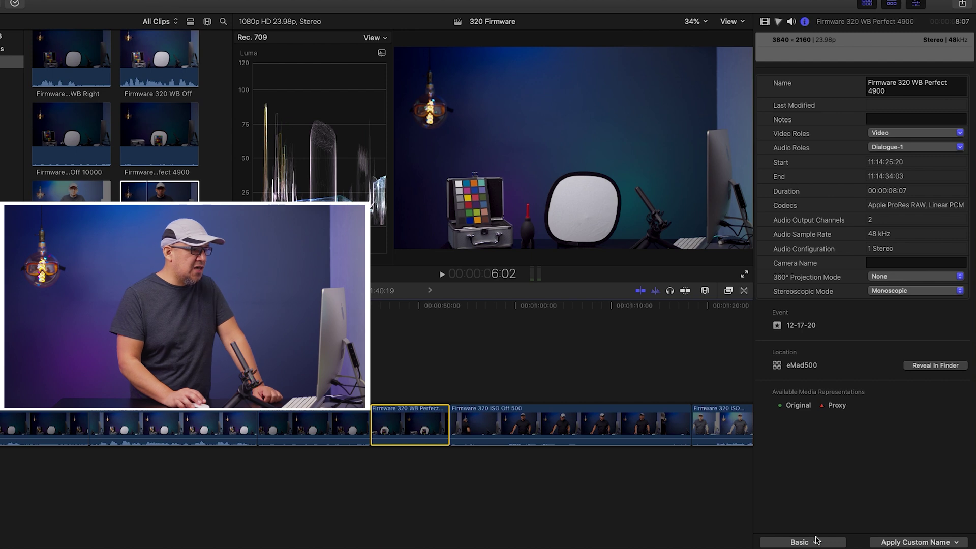
Open the metadata view list in the Info inspector for the WB Perfect 4900 clip.
{"action": "left_click", "coordinate": [802, 542]}
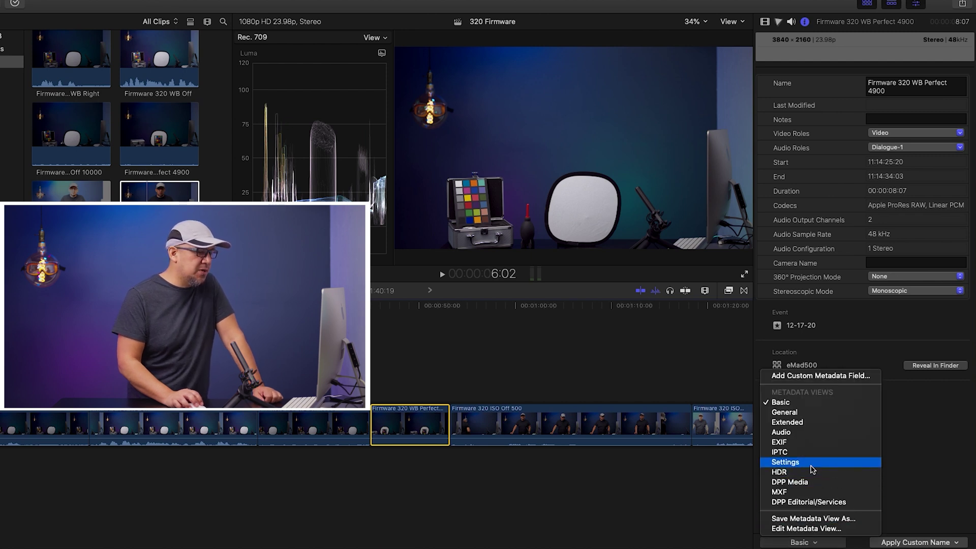
Switch the Info inspector to the Settings view and leave the clip's ISO at 100.
{"action": "left_click", "coordinate": [811, 462]}
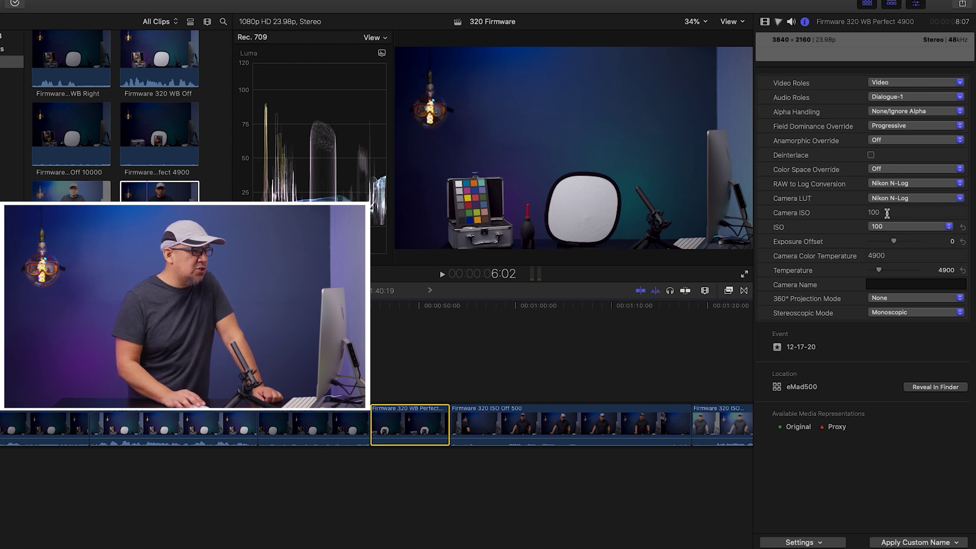
{"action": "left_click", "coordinate": [900, 226]}
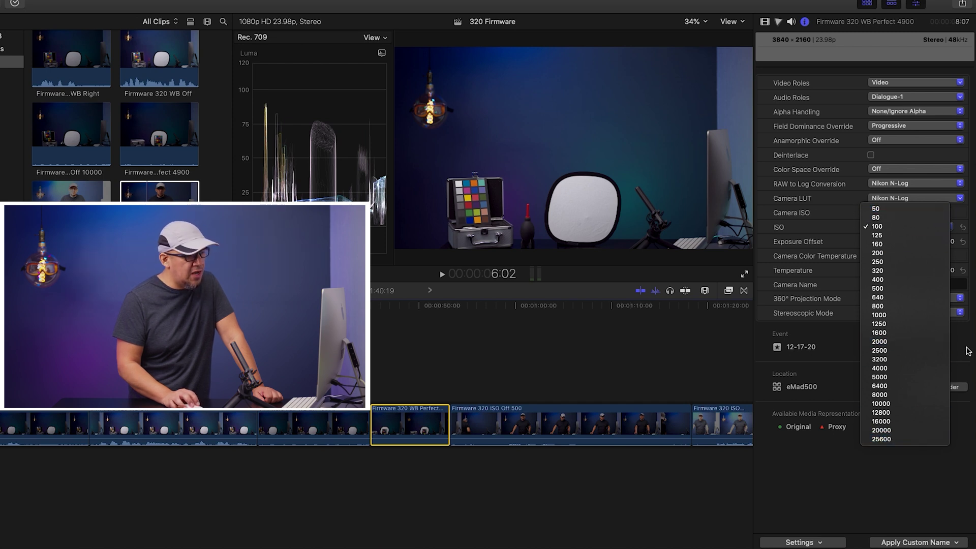
{"action": "left_click", "coordinate": [966, 349]}
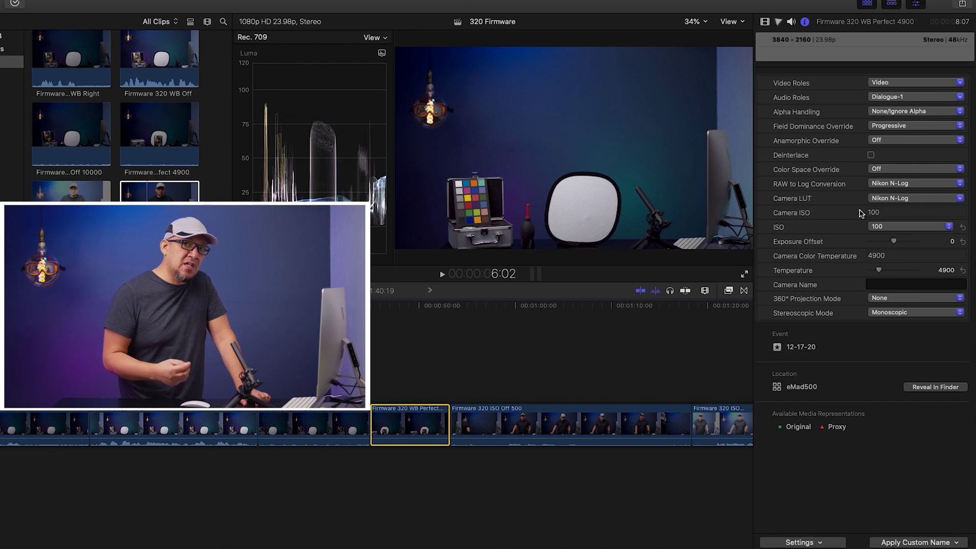
{"action": "left_click", "coordinate": [885, 187]}
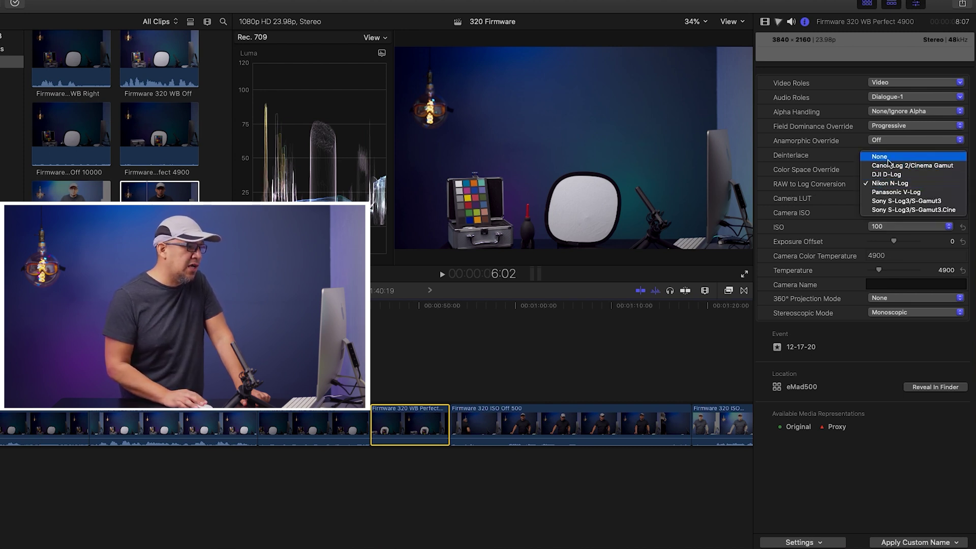
Select the first clip, Firmware320 WB Right, to show its Nikon N-Log and 4810 temperature settings.
{"action": "left_click", "coordinate": [31, 413]}
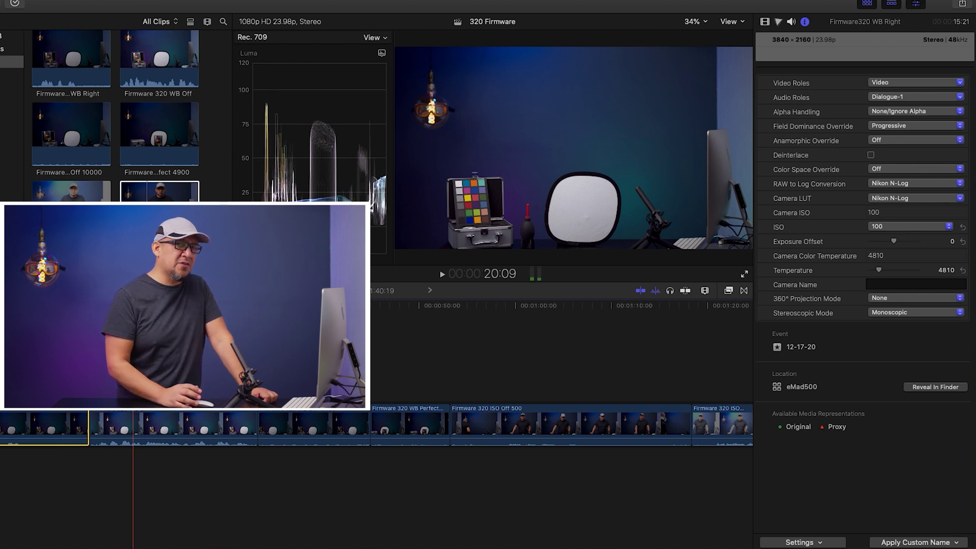
Select the Firmware 320 WB Off clip and lower its Temperature from 4810 to 3860.
{"action": "left_click", "coordinate": [145, 305]}
{"action": "left_click", "coordinate": [157, 419]}
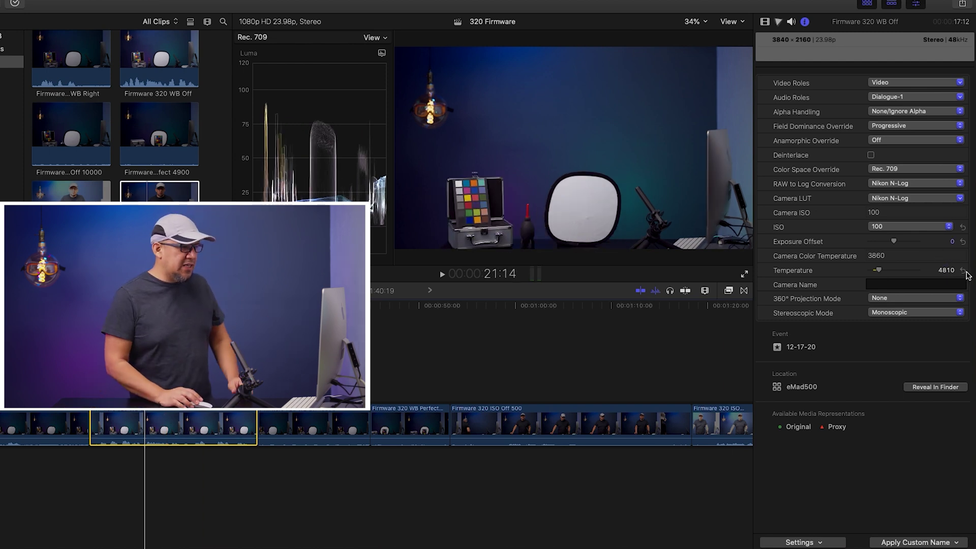
{"action": "left_click_drag", "start_coordinate": [945, 275], "coordinate": [770, 280]}
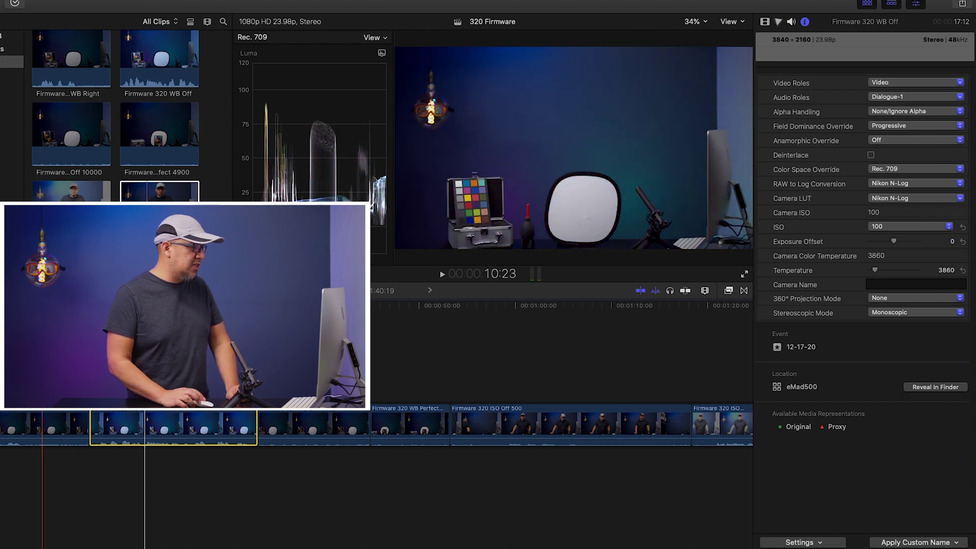
Skim the opening clips, then select the Firmware 320 WB Off 10000 clip and reset its temperature.
{"action": "left_click", "coordinate": [37, 356]}
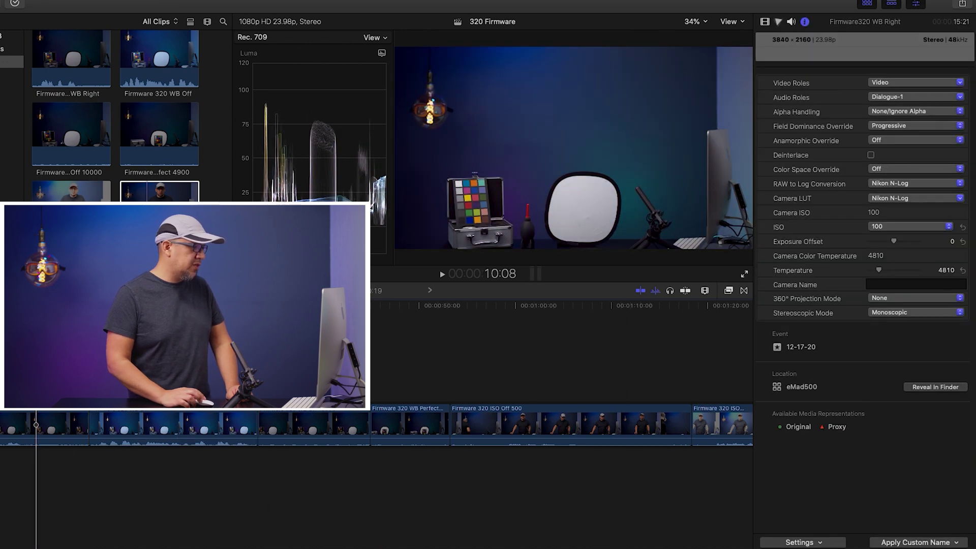
{"action": "left_click_drag", "start_coordinate": [36, 305], "coordinate": [149, 305]}
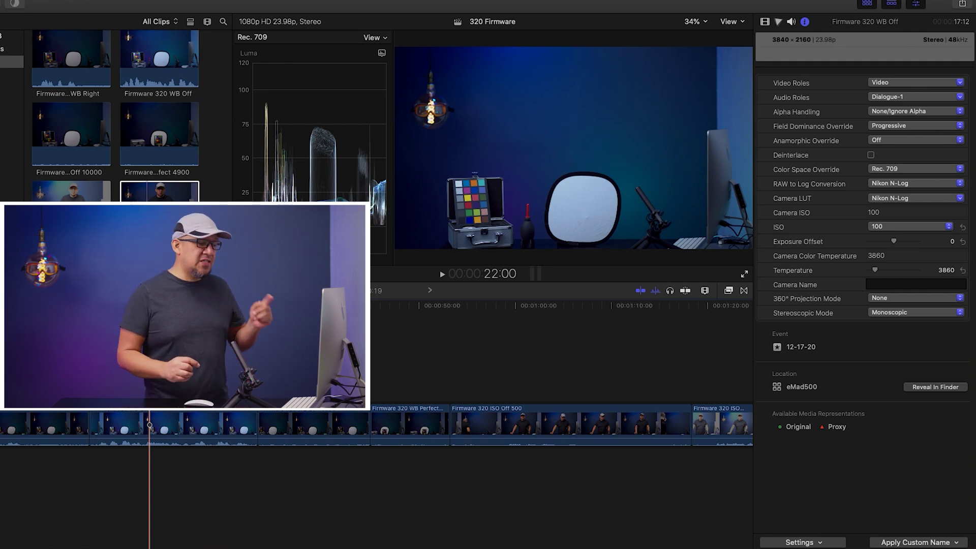
{"action": "left_click", "coordinate": [301, 427]}
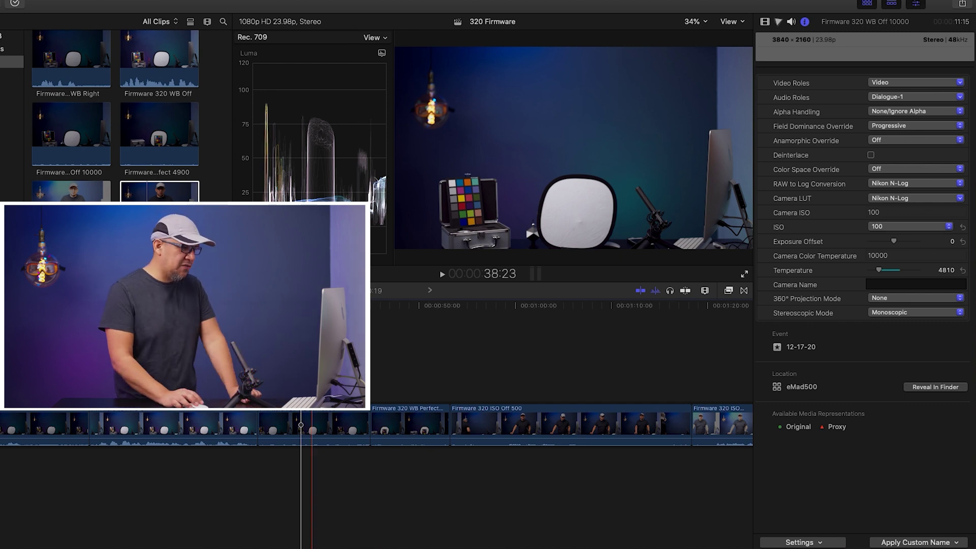
{"action": "left_click", "coordinate": [964, 270]}
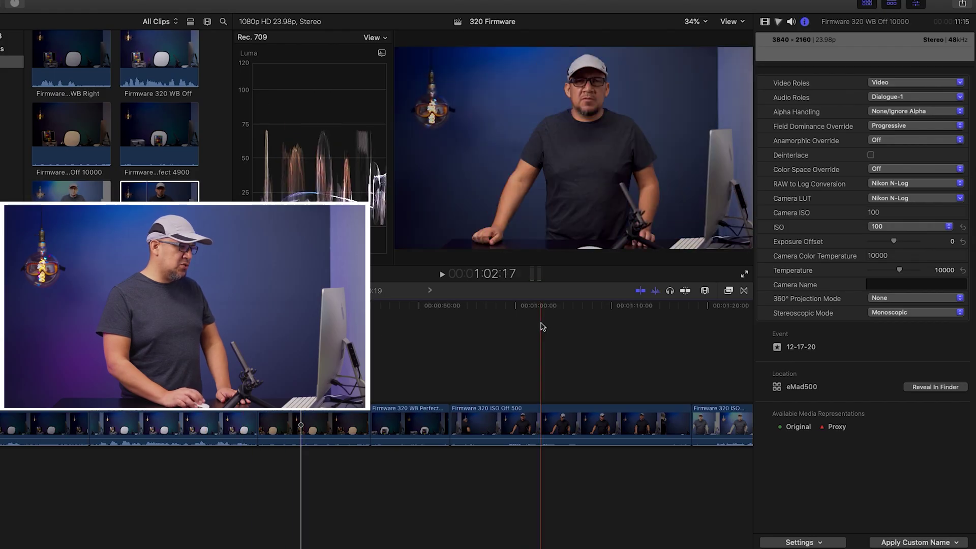
Enter 4810 as the WB Off 10000 clip's Temperature and compare it with the previous clip.
{"action": "left_click", "coordinate": [946, 271]}
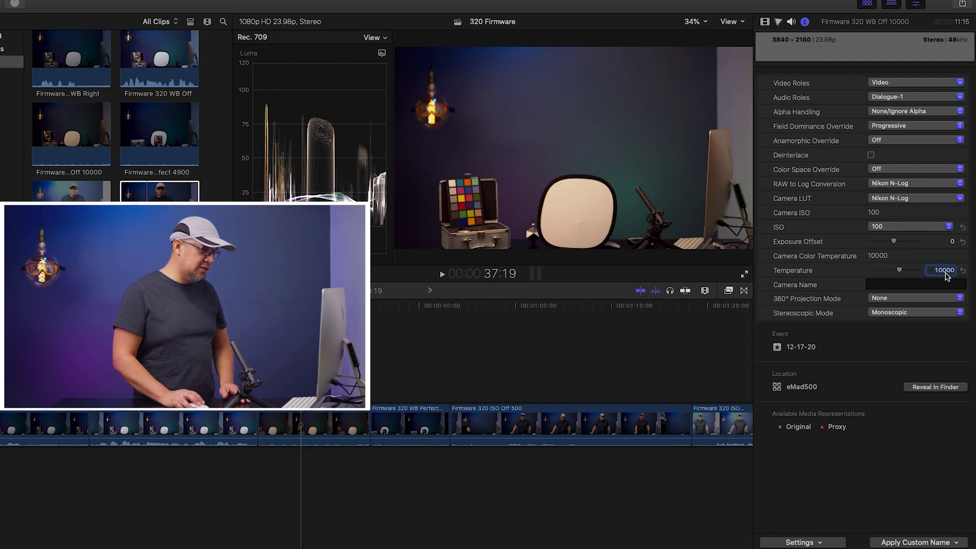
{"action": "type", "text": "481"}
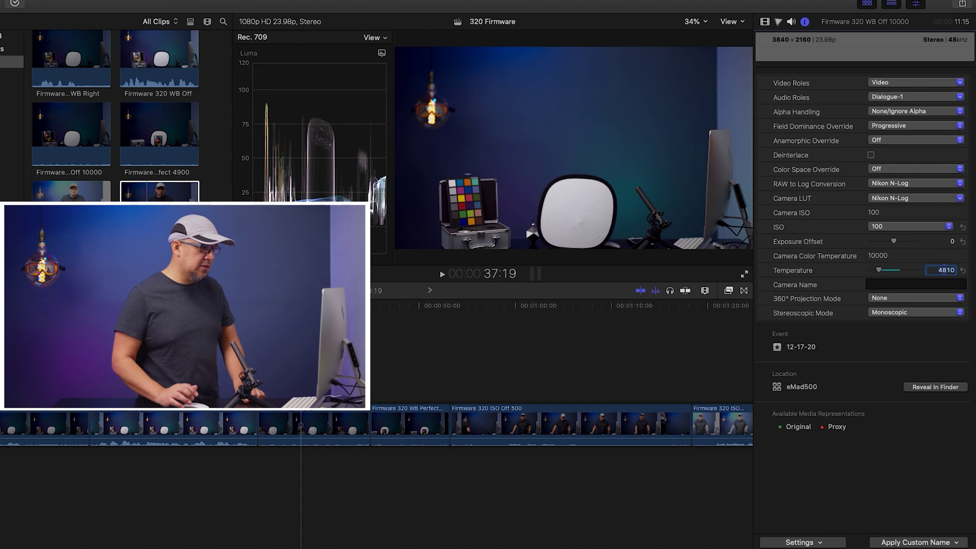
{"action": "type", "text": "0"}
{"action": "key", "text": "Return"}
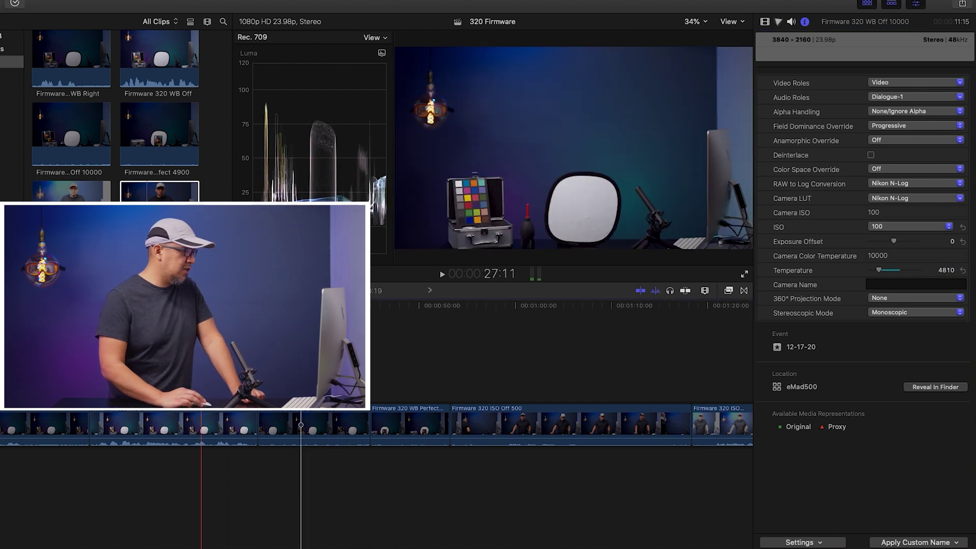
{"action": "left_click", "coordinate": [201, 425]}
{"action": "left_click", "coordinate": [328, 425]}
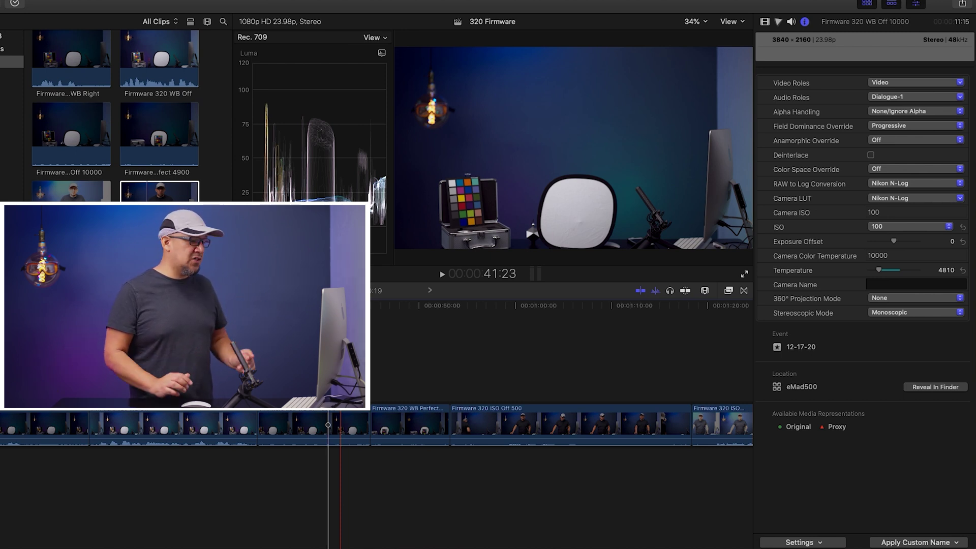
{"action": "left_click", "coordinate": [570, 425]}
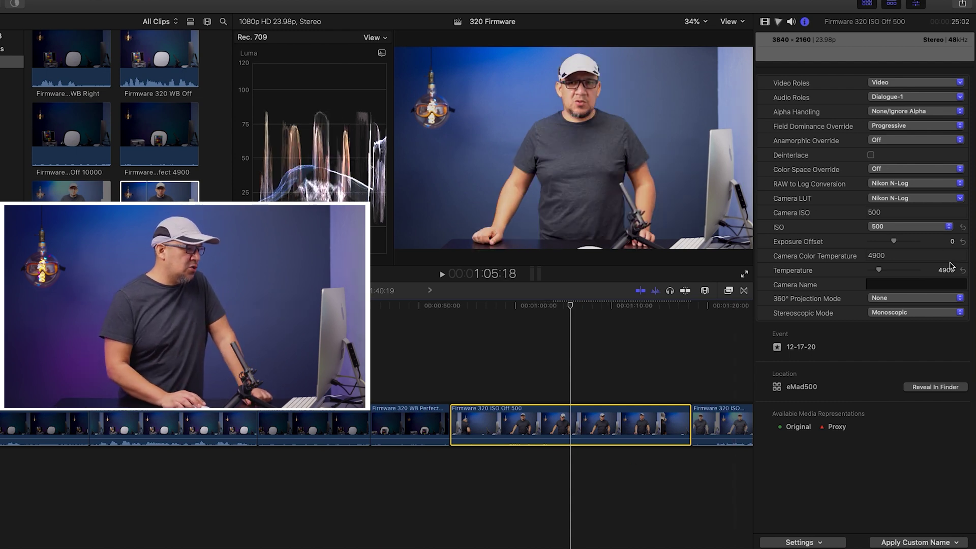
Change the ISO Off 500 clip's RAW ISO to 100, then settle on 200.
{"action": "left_click", "coordinate": [950, 227]}
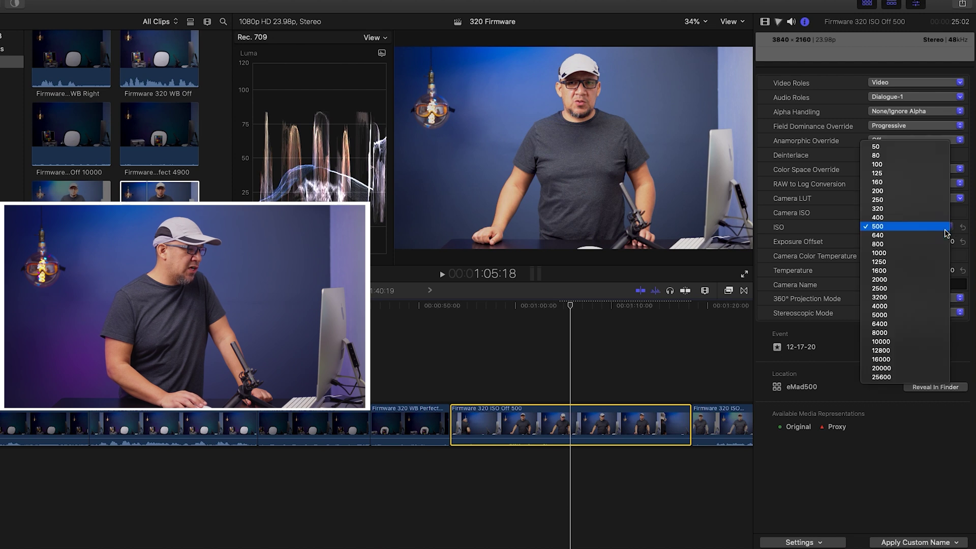
{"action": "left_click", "coordinate": [905, 168]}
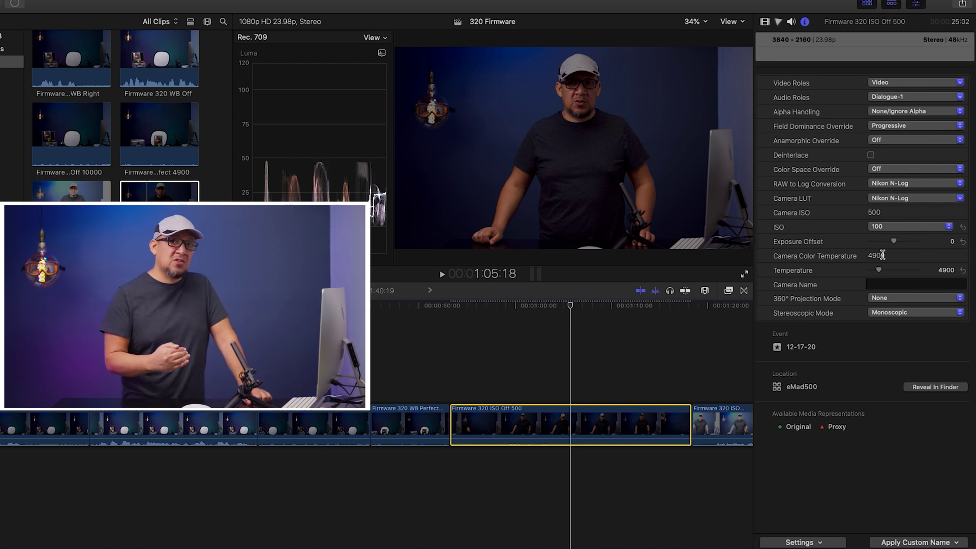
{"action": "left_click", "coordinate": [932, 227]}
{"action": "key", "text": "Escape"}
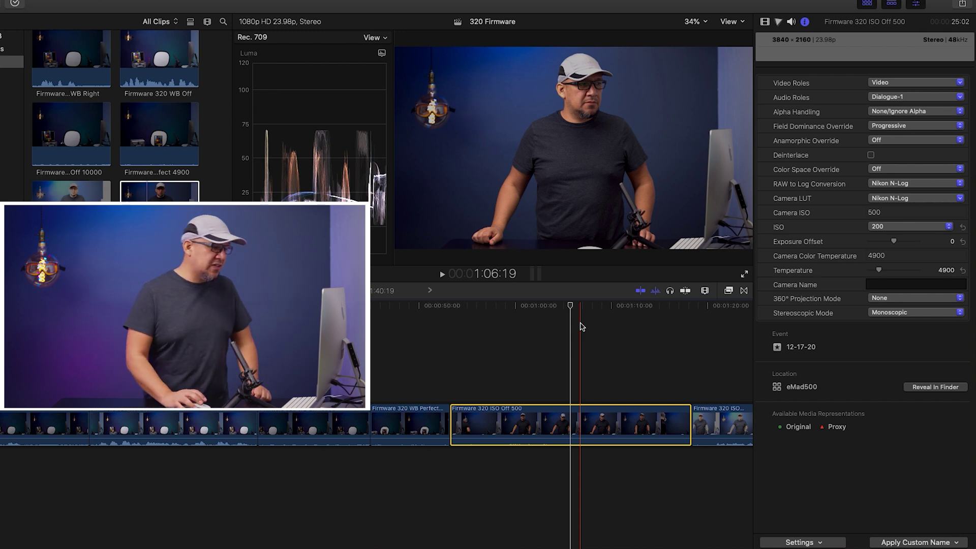
Select the Firmware 320 ISO Off 2000 clip and raise its ISO from 640 to 2000.
{"action": "left_click", "coordinate": [725, 351]}
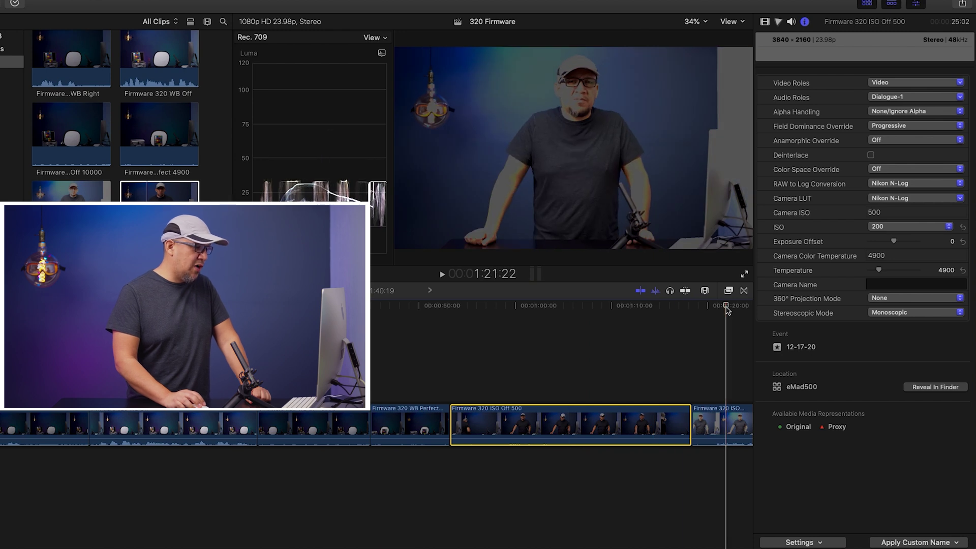
{"action": "left_click", "coordinate": [725, 424]}
{"action": "scroll", "coordinate": [518, 326], "scroll_direction": "right", "scroll_amount": 10}
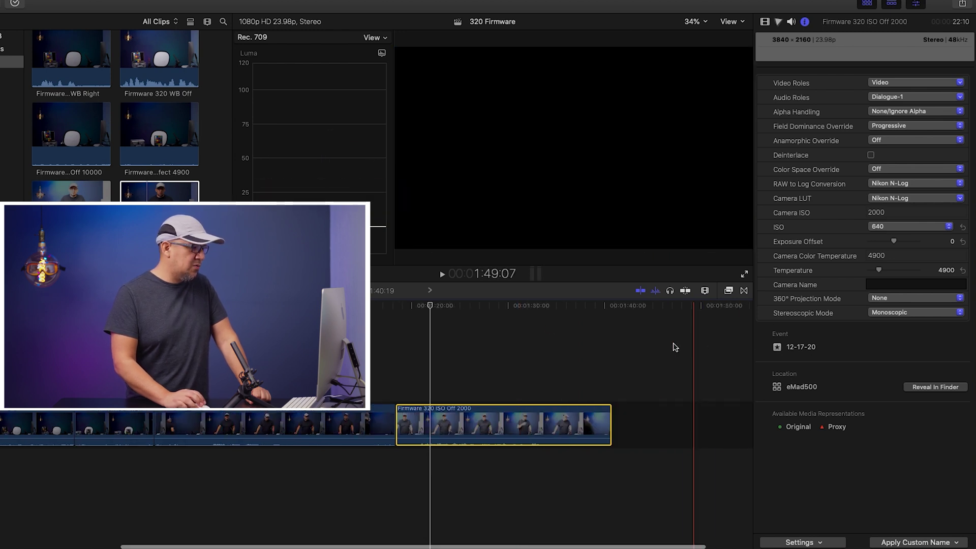
{"action": "left_click", "coordinate": [471, 315]}
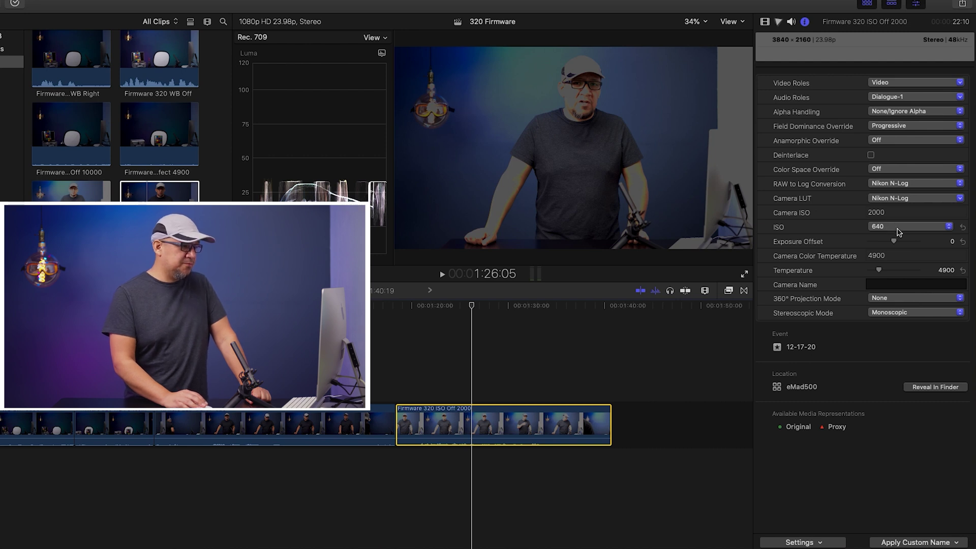
{"action": "left_click", "coordinate": [898, 226]}
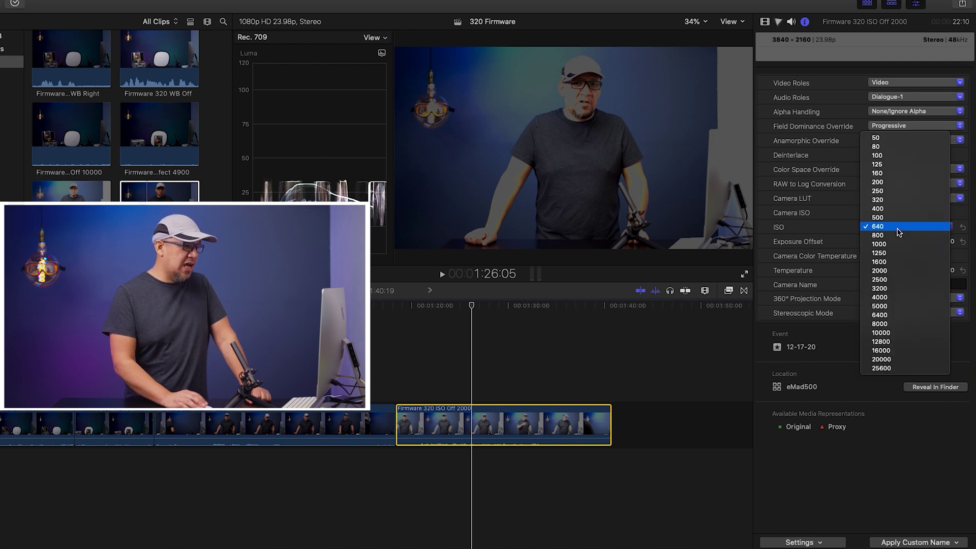
{"action": "left_click", "coordinate": [897, 270]}
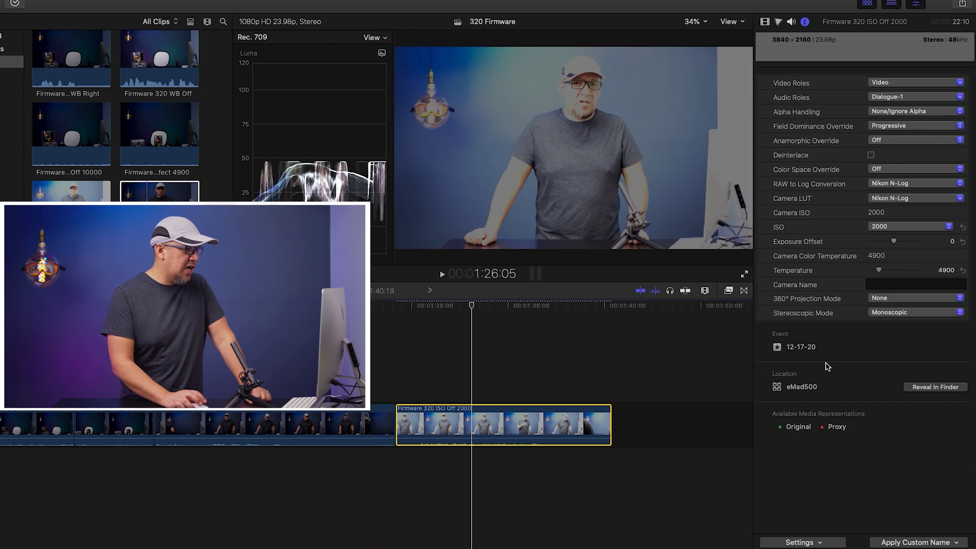